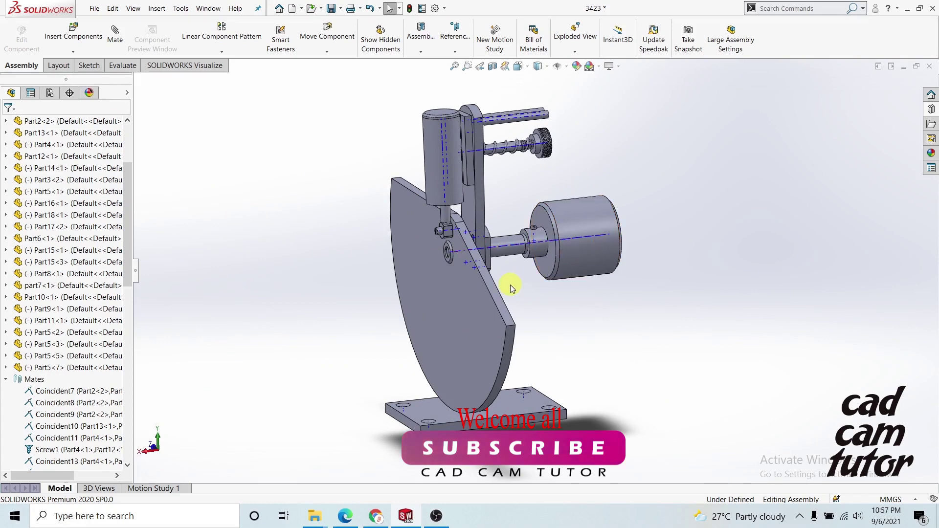
Step: Drag the half-disc with Move Component to swing it about its shaft to a new angle
middle_drag(510, 284, 538, 293)
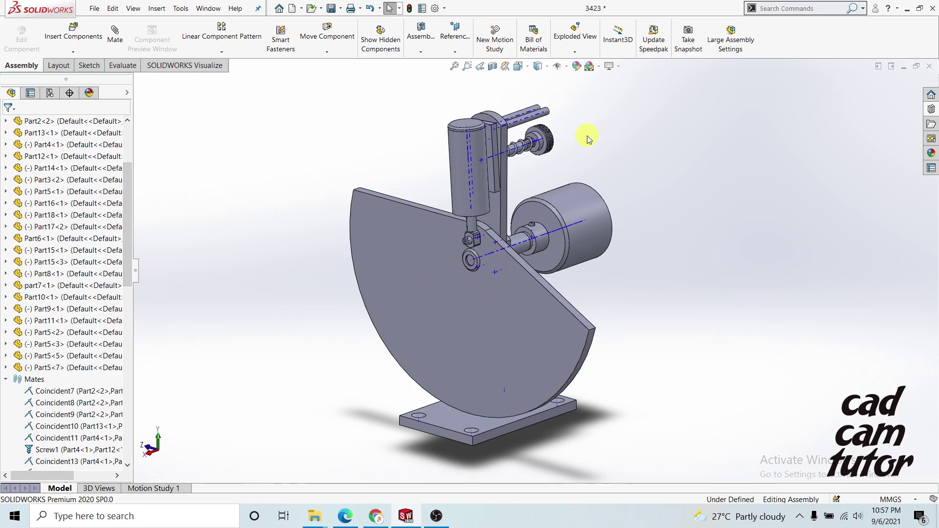
middle_drag(608, 335, 593, 390)
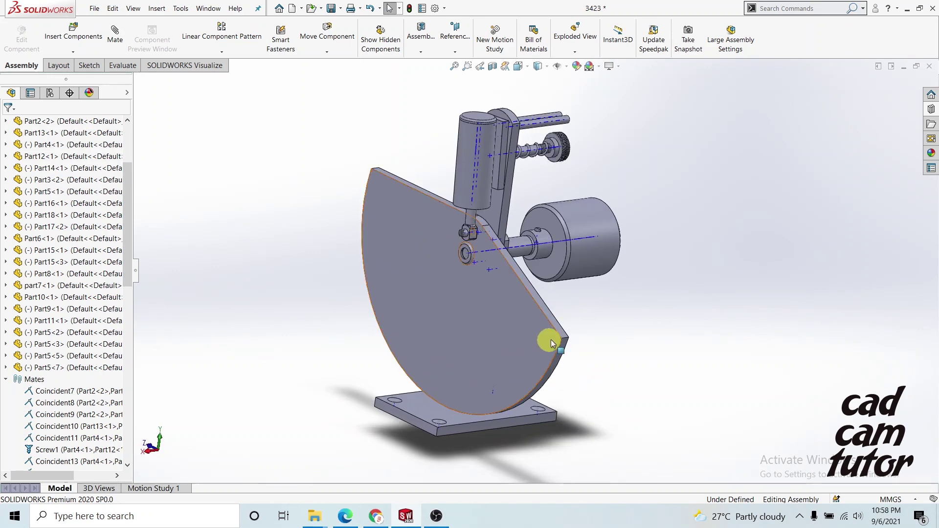
click(562, 332)
mouse_move(568, 326)
mouse_down()
mouse_move(581, 240)
mouse_move(532, 352)
mouse_move(558, 288)
mouse_up()
key(Escape)
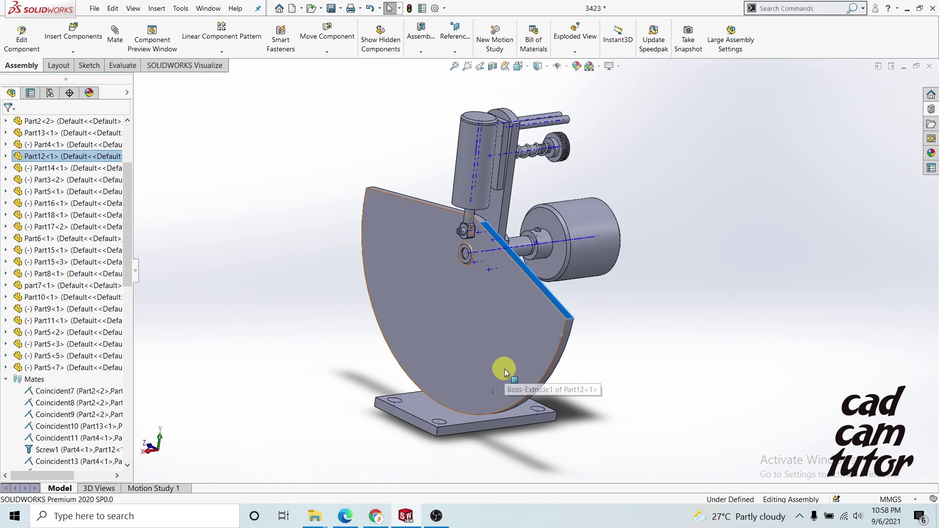
drag(561, 318, 485, 310)
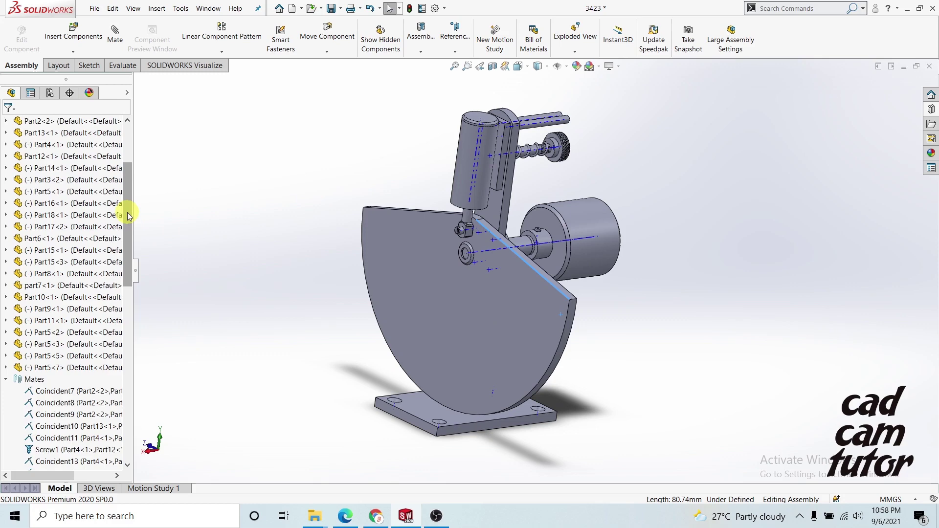
drag(126, 205, 129, 146)
Step: View the mates that reference the Front Plane, then close the mates panel
click(29, 169)
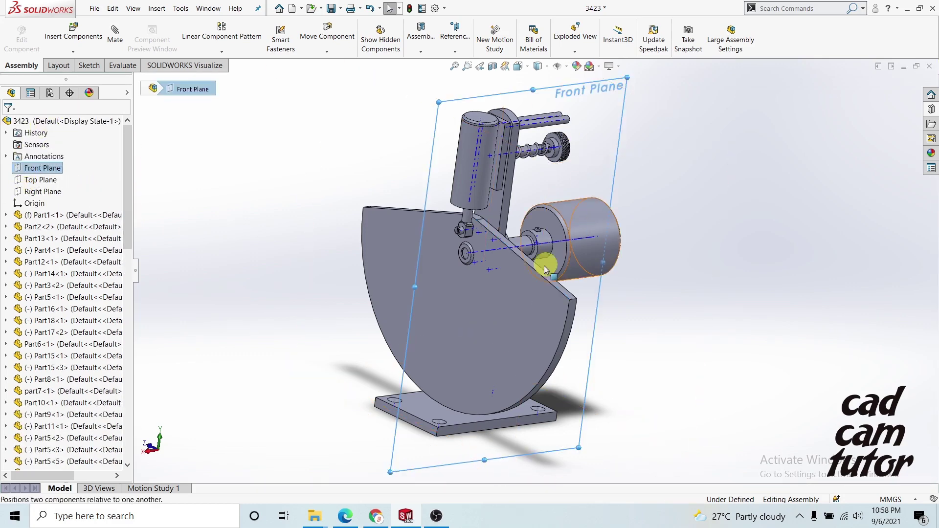
middle_drag(541, 262, 550, 294)
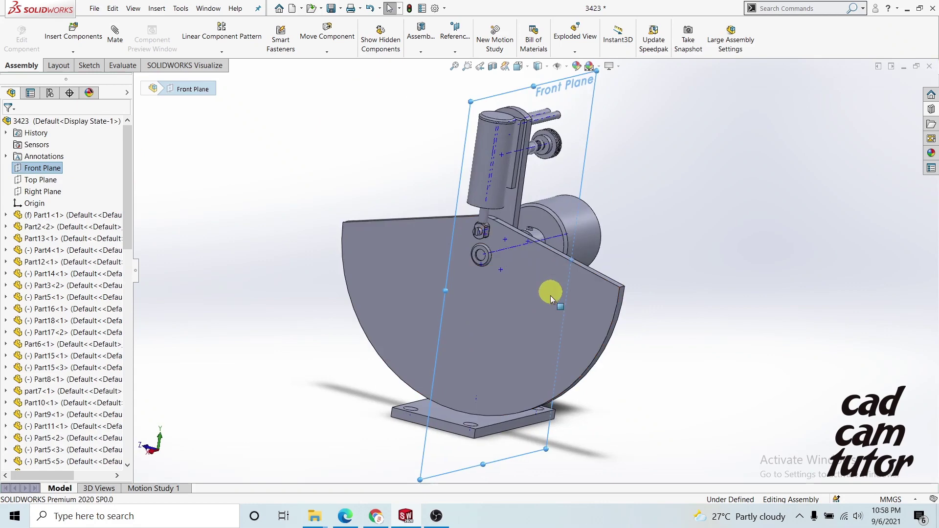
right_click(34, 168)
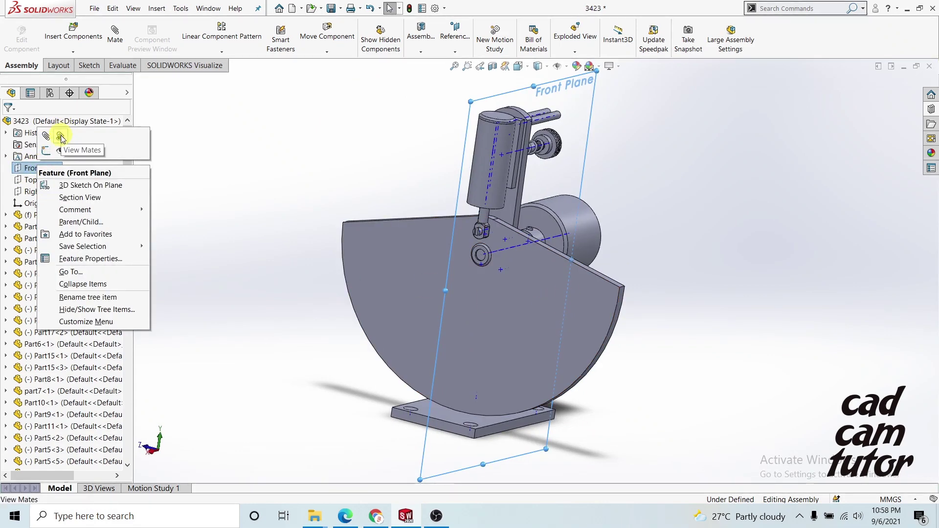
click(61, 139)
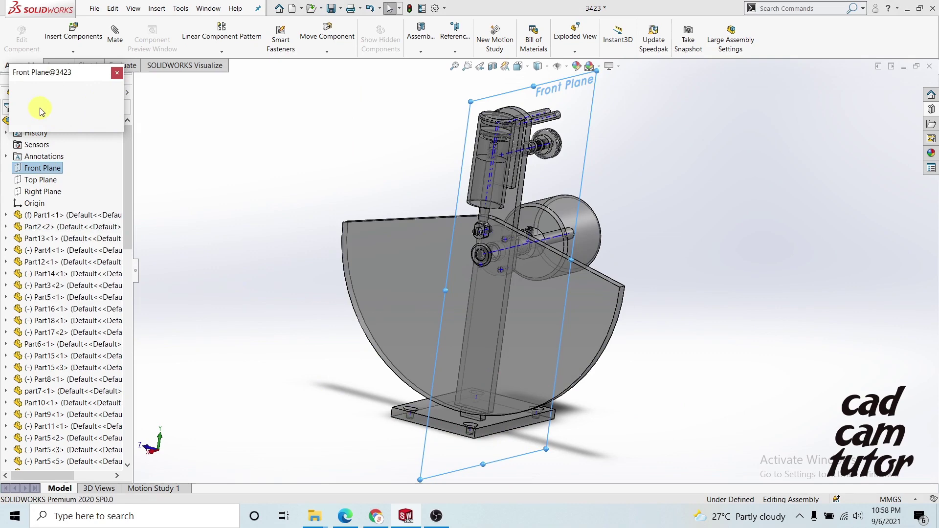
click(117, 73)
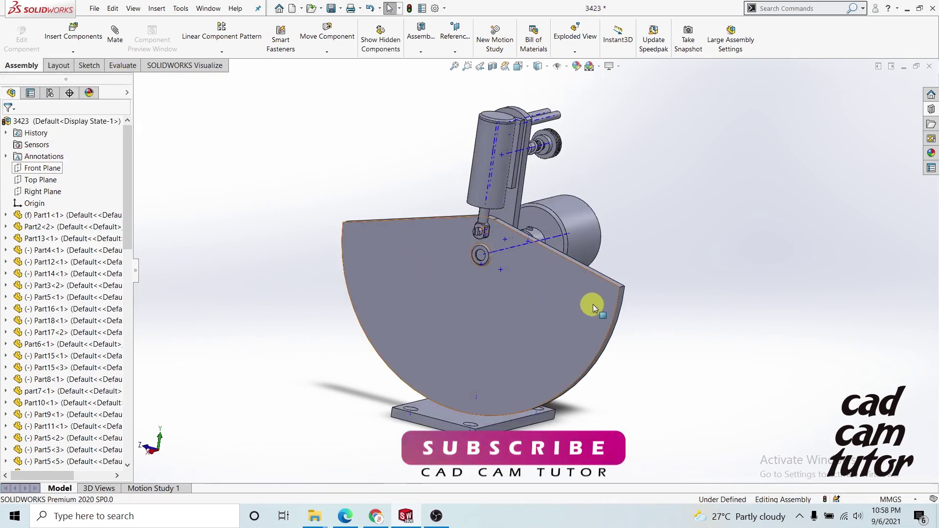
Step: Orbit to a near-front view and swing the half-disc (Part12) to another position about its pivot
click(592, 302)
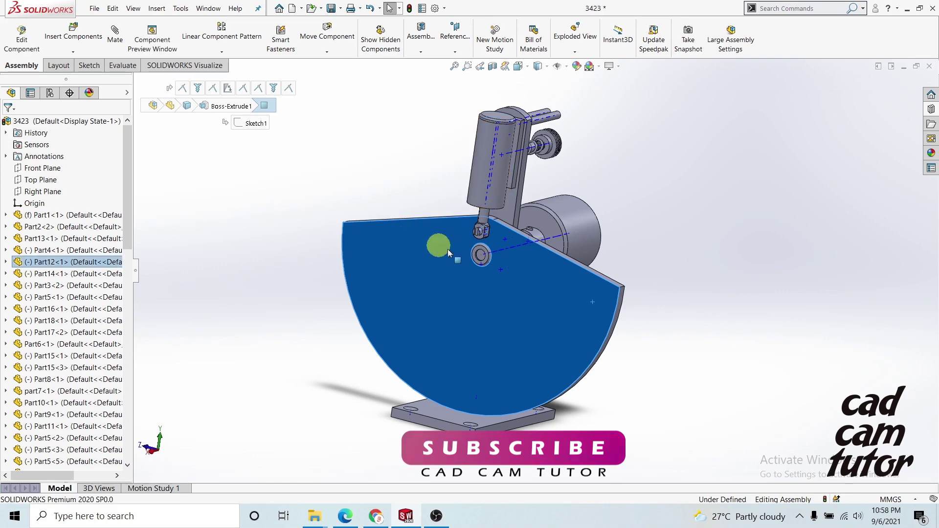
middle_drag(561, 292, 511, 277)
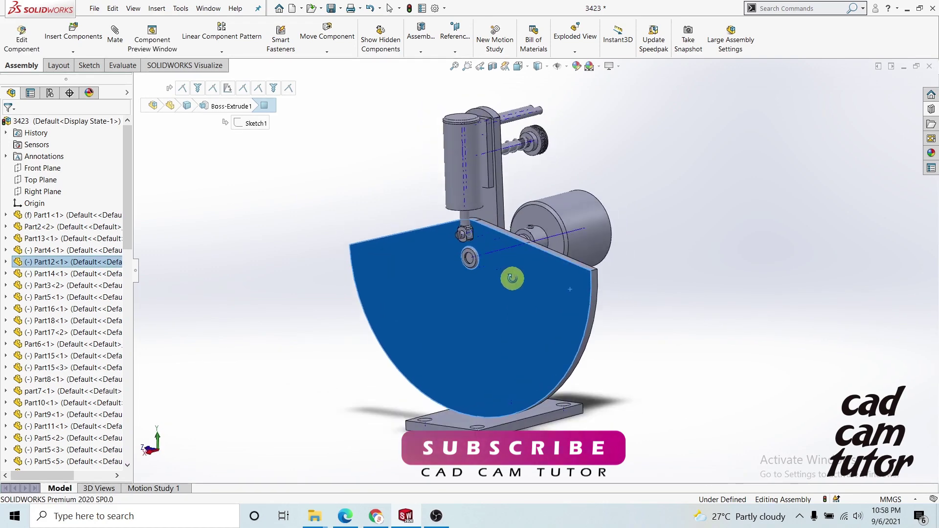
click(42, 169)
key(Escape)
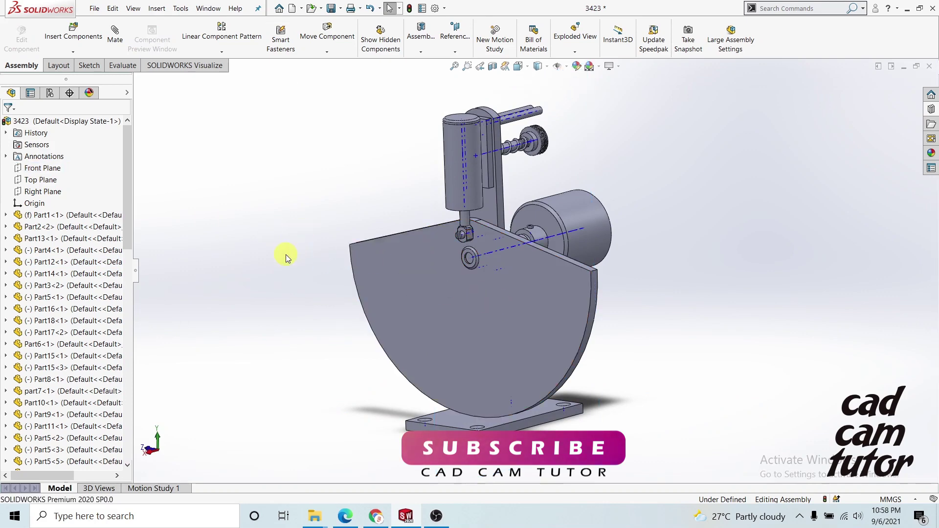
middle_drag(285, 254, 273, 277)
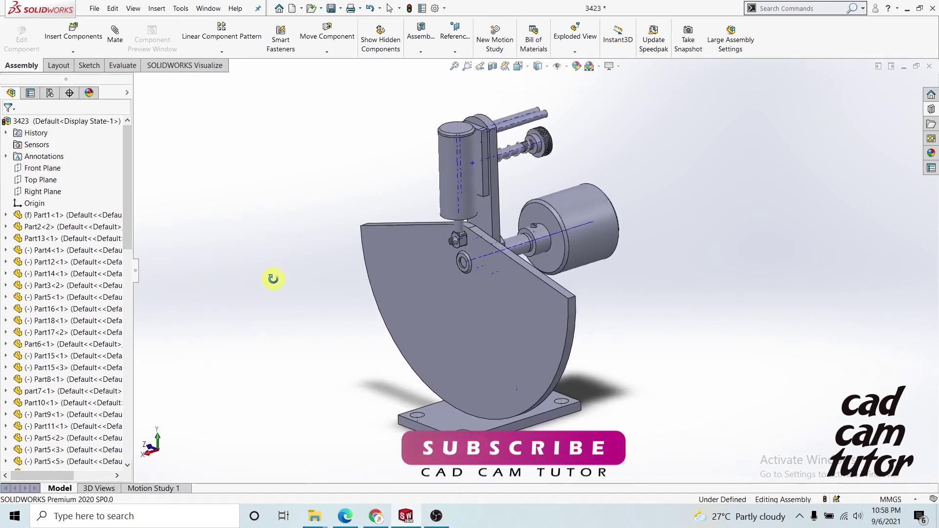
click(39, 170)
right_click(39, 172)
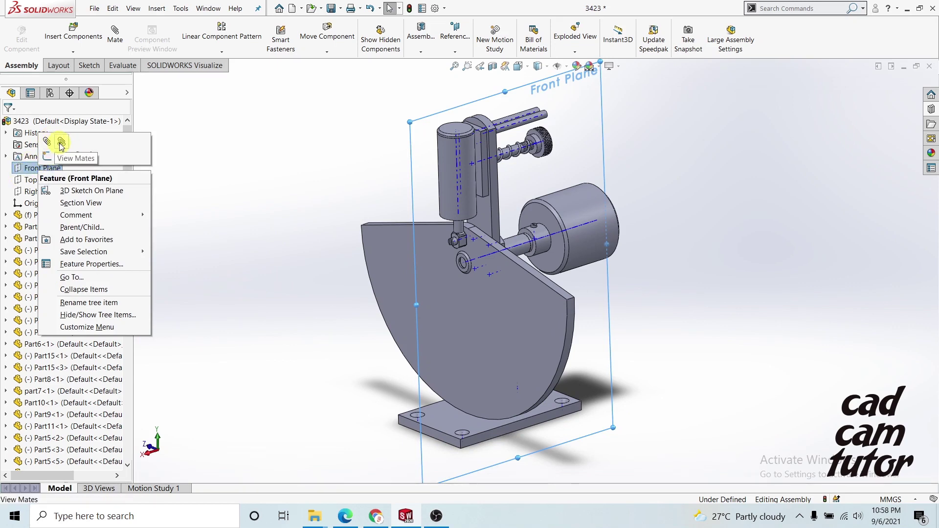
click(290, 178)
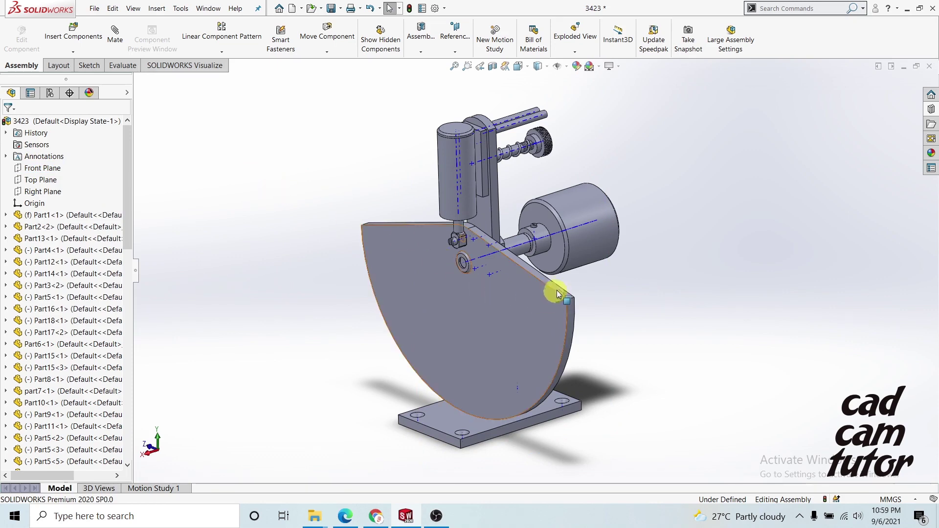
drag(556, 294, 533, 337)
click(216, 228)
key(Escape)
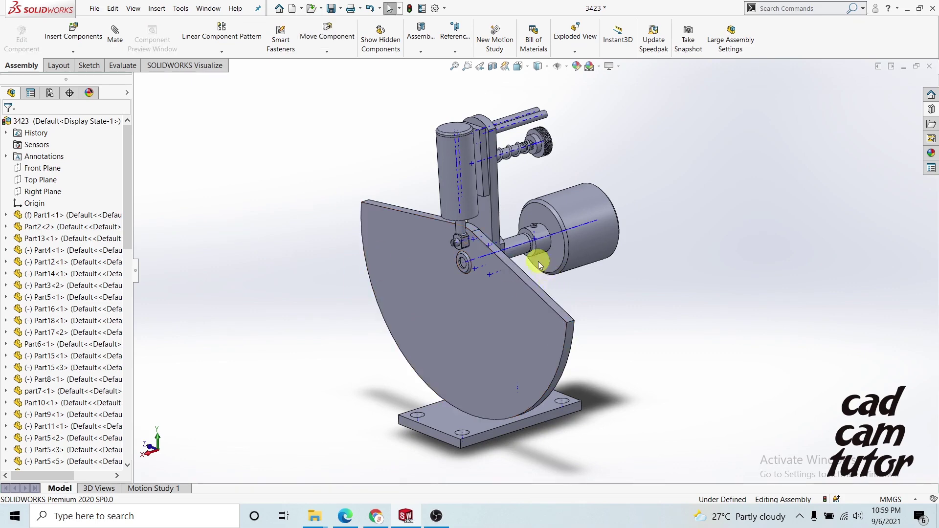
Step: Launch Pack and Go from the File menu for assembly 3423
middle_drag(538, 264, 478, 310)
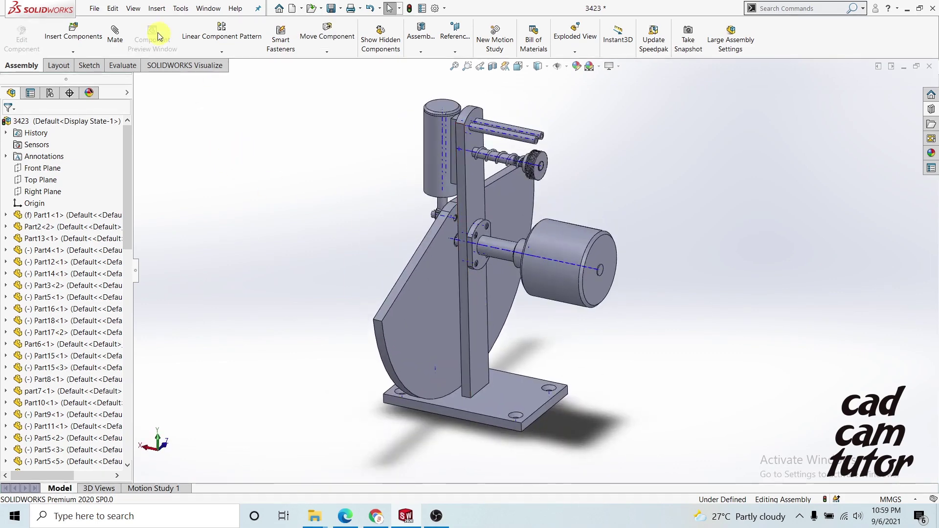
click(94, 9)
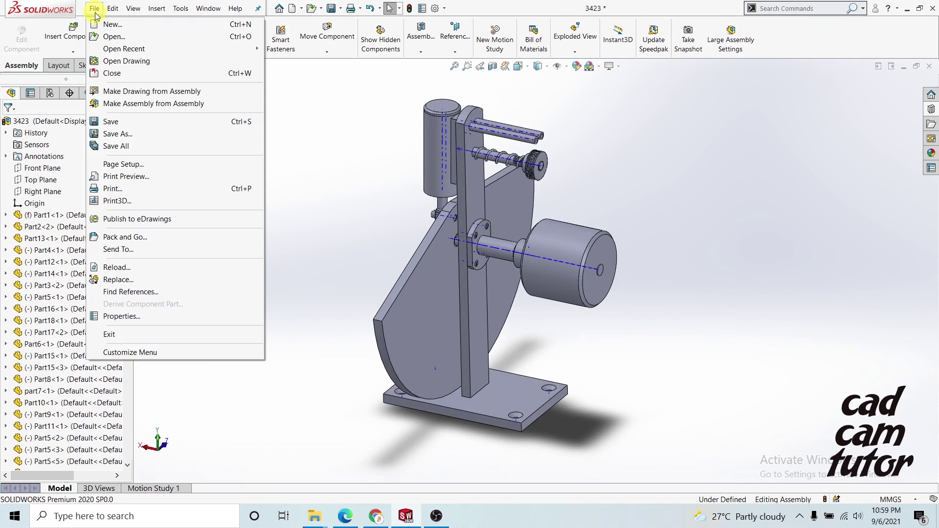
click(128, 237)
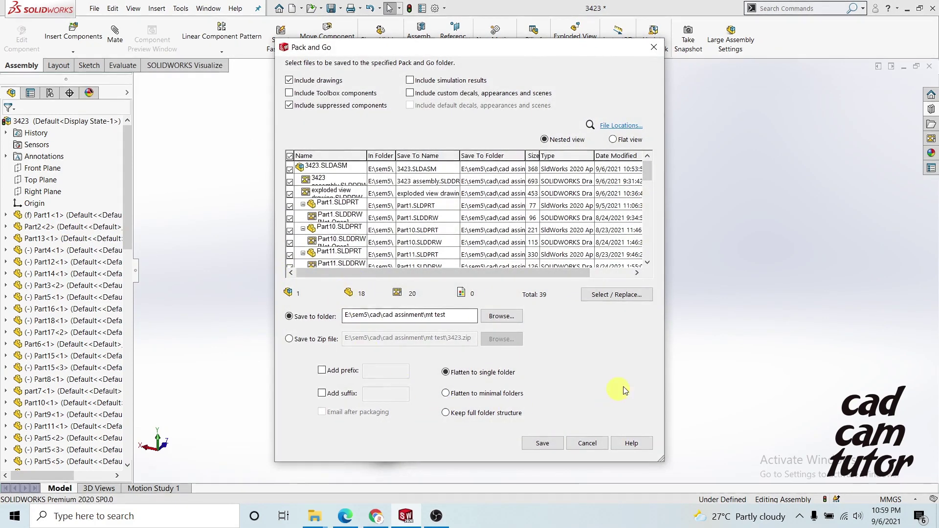
drag(496, 57, 467, 57)
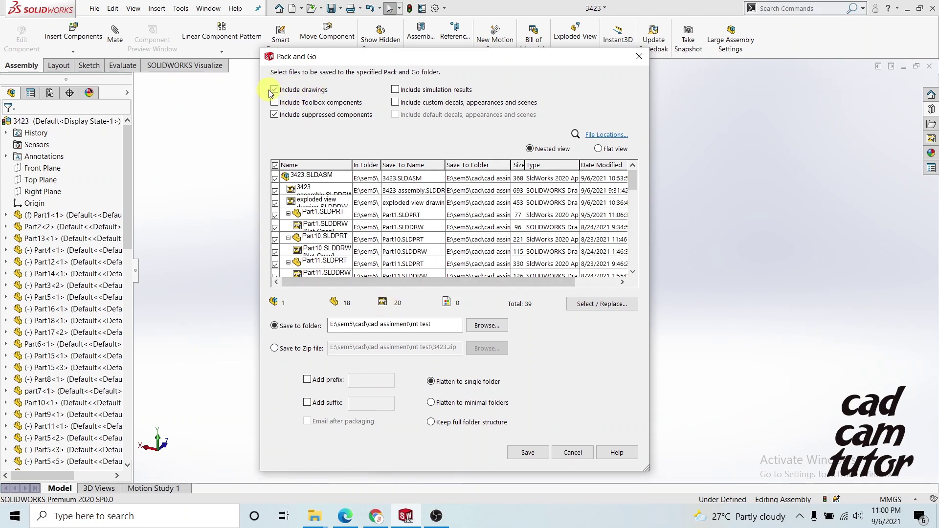
Step: Tick Include drawings in Pack and Go and move the dialog aside
click(274, 90)
drag(458, 62, 437, 59)
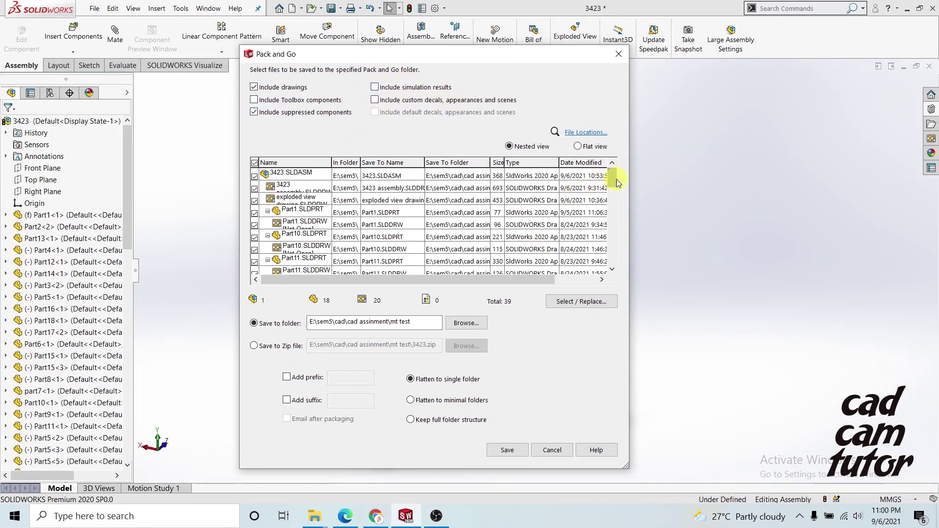
mouse_move(610, 175)
mouse_down()
mouse_move(609, 261)
mouse_move(611, 175)
mouse_up()
Step: Choose Save to Zip file and check the 3423.zip destination path in the mt test folder
click(592, 148)
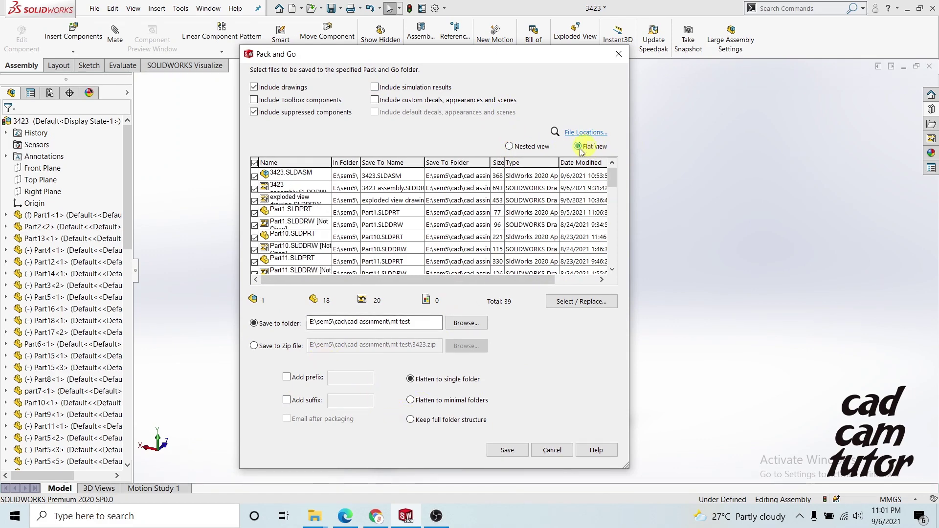
click(525, 148)
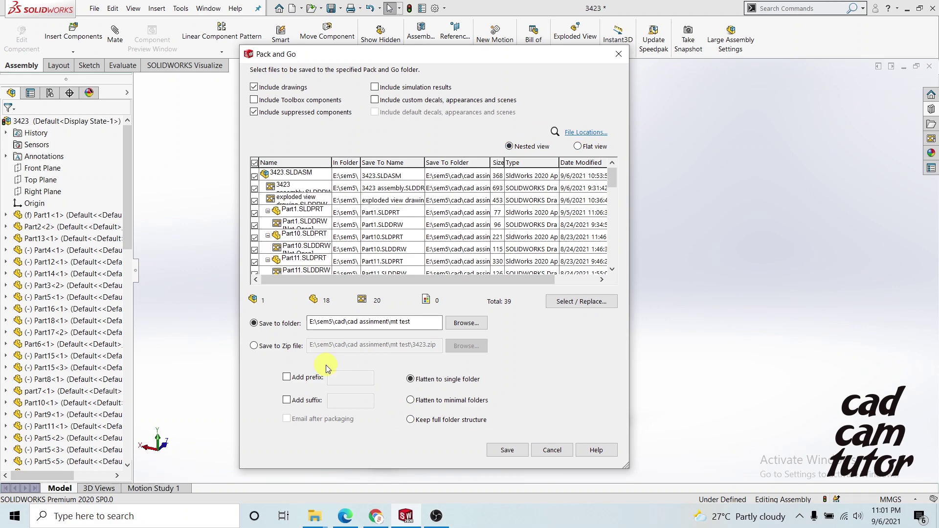
click(264, 348)
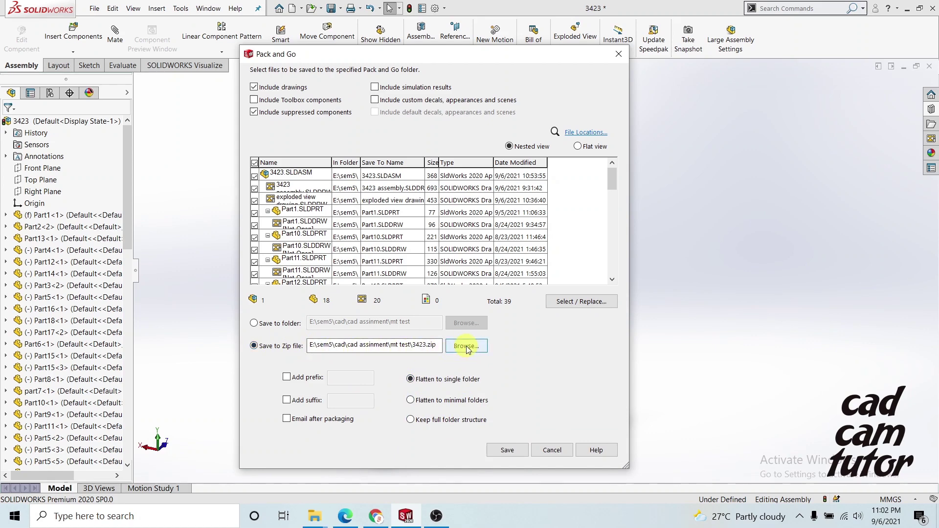
click(420, 344)
click(413, 345)
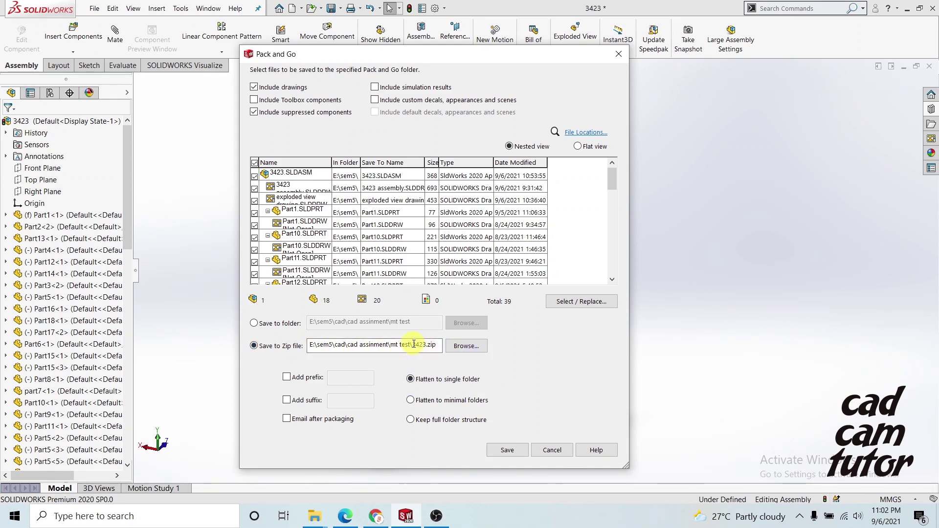
double_click(416, 344)
click(421, 343)
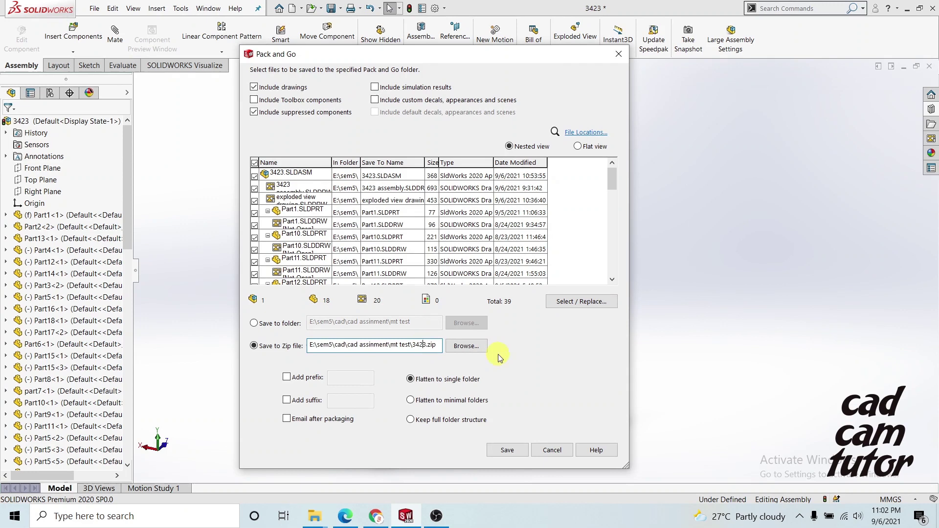
Step: Save the package to 3423.zip and open the mt test folder in File Explorer
click(507, 450)
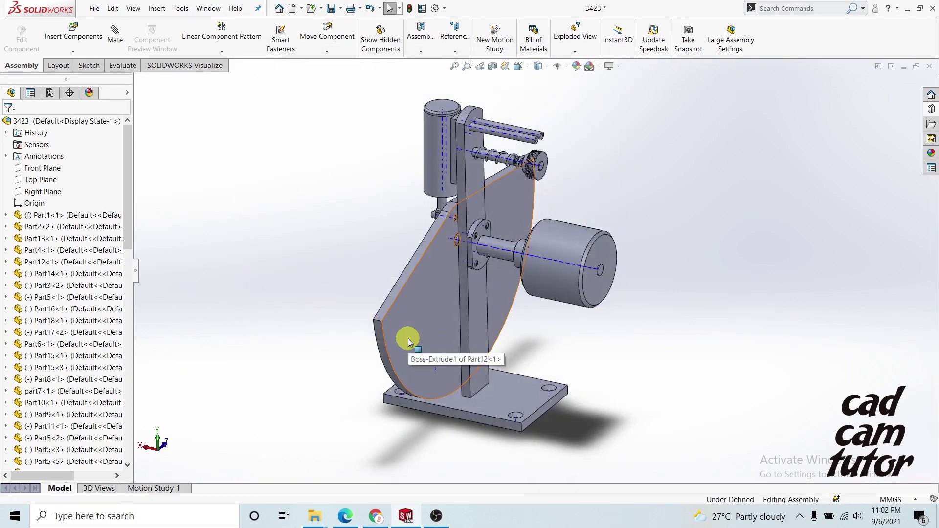
right_click(315, 516)
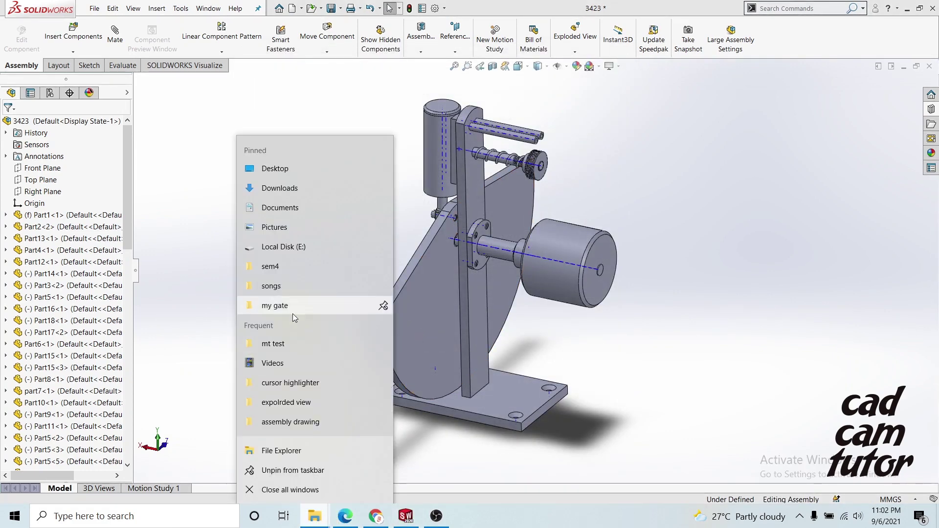
click(274, 343)
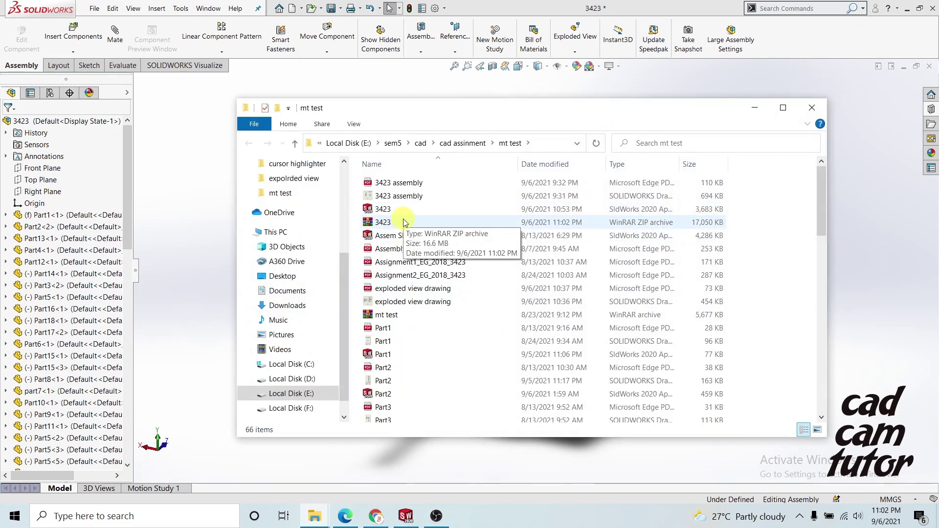
Step: Open 3423.zip in WinRAR, dismiss the blank message, and scroll through its 39 files
double_click(404, 222)
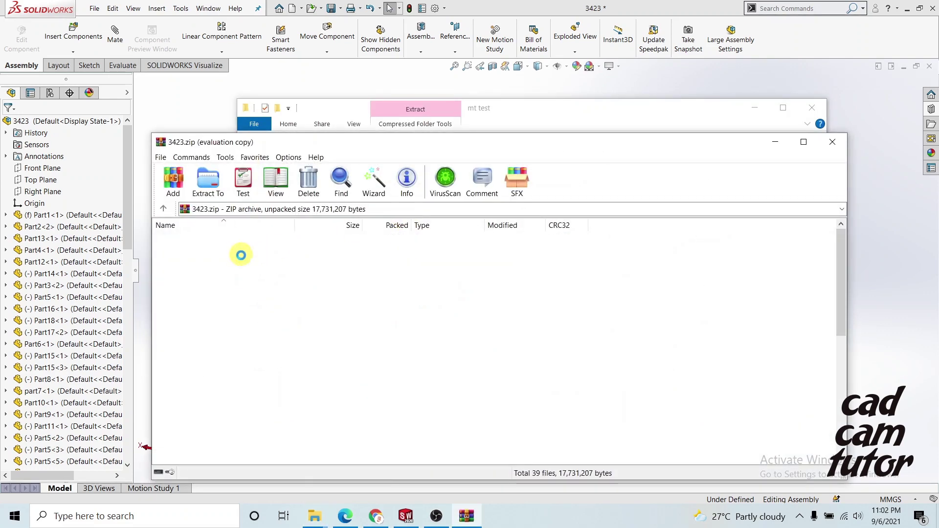
click(410, 135)
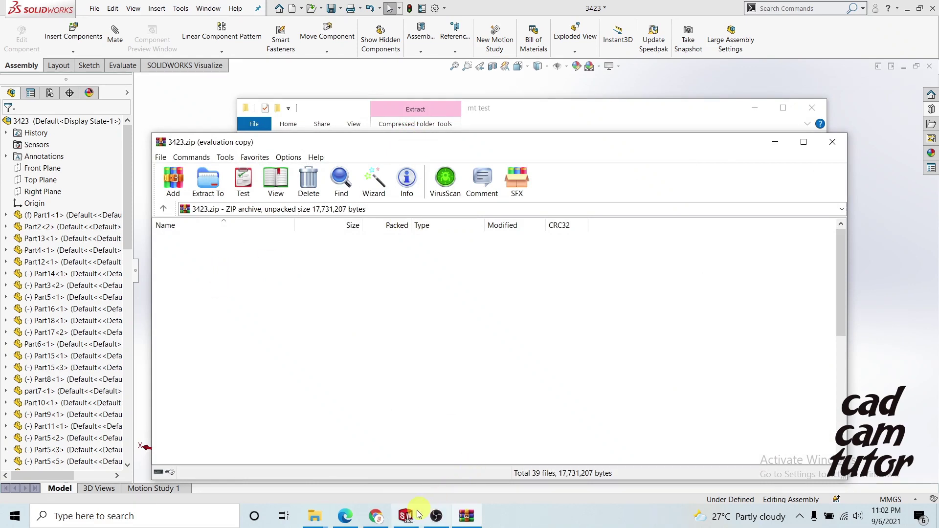
click(406, 516)
click(466, 516)
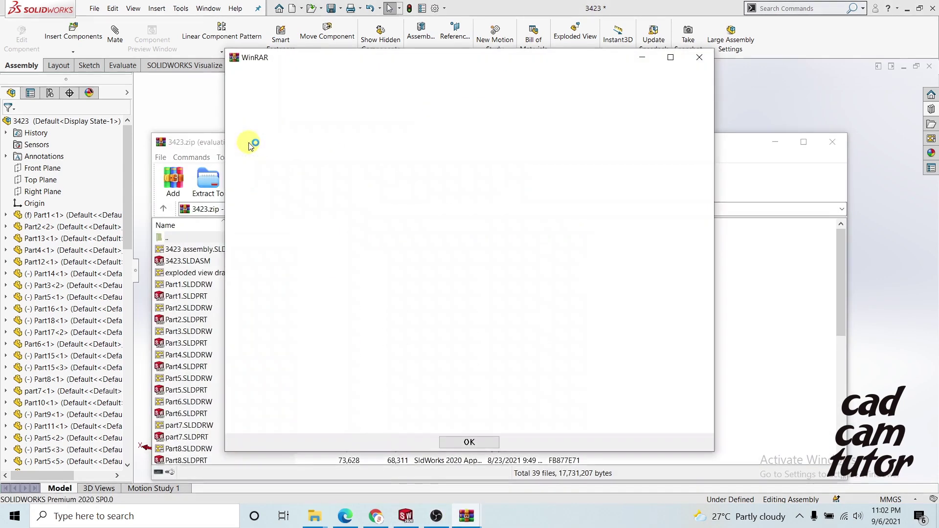
click(699, 57)
drag(398, 143, 404, 63)
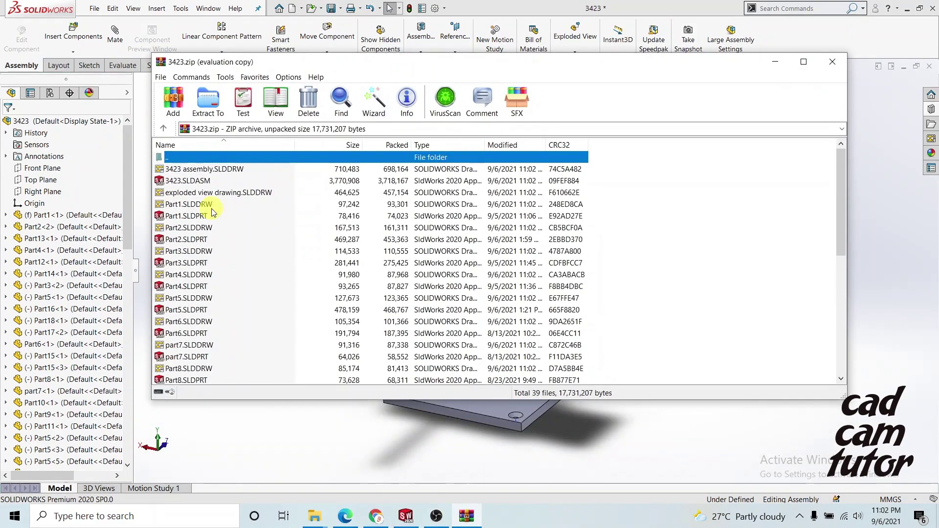
scroll(181, 175, down, 1)
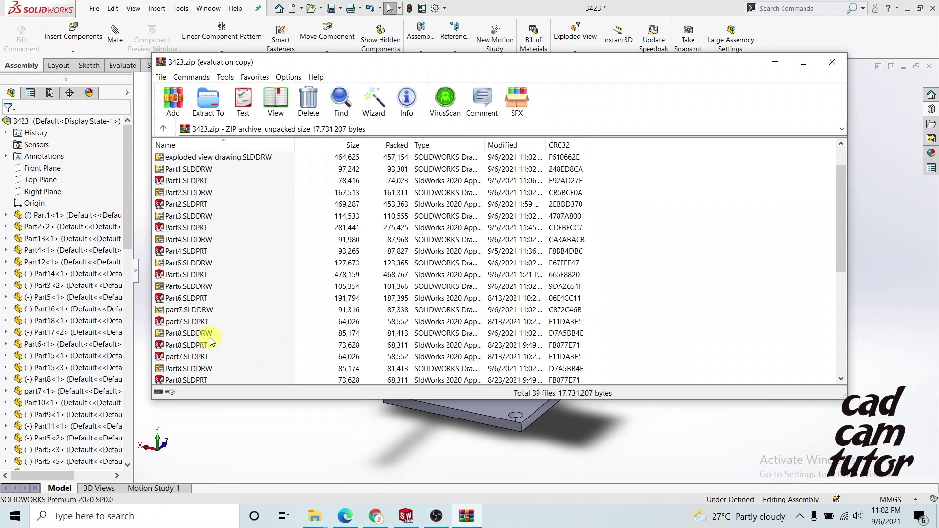
scroll(247, 293, down, 1)
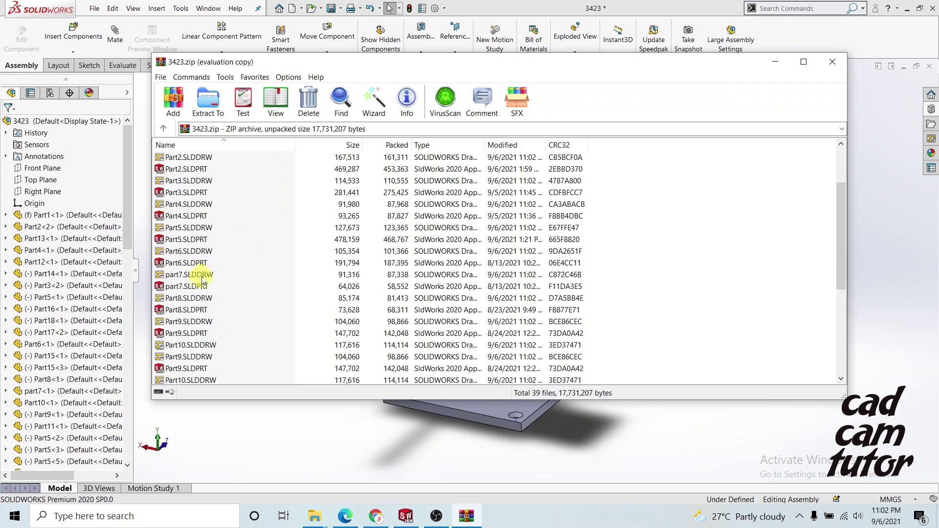
scroll(205, 210, down, 1)
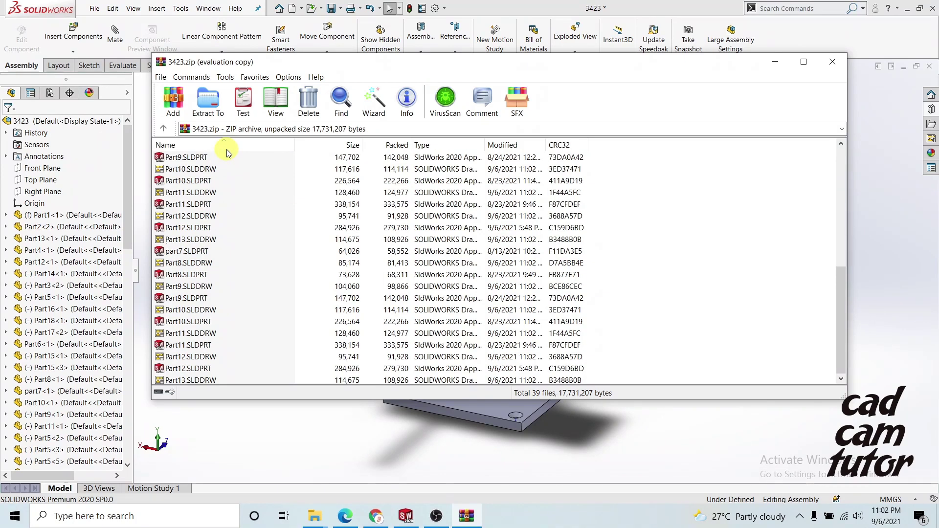
scroll(203, 196, down, 4)
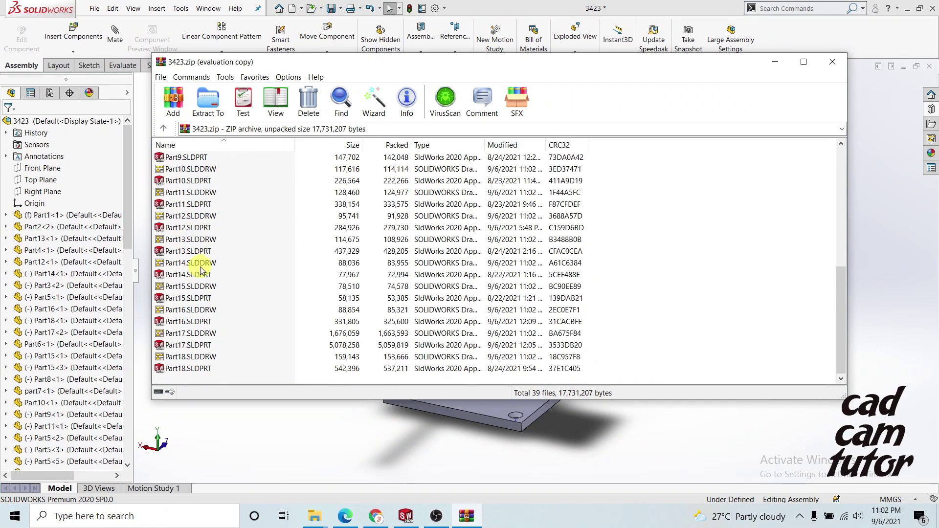
scroll(201, 270, up, 7)
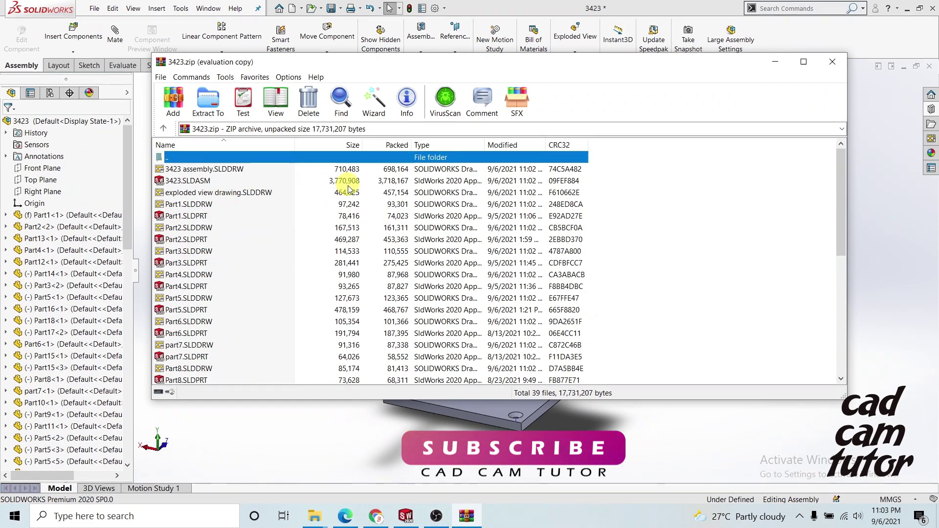
Step: Close WinRAR, orbit to face the disk, and turn it about its axis to a new angle
click(832, 62)
middle_drag(546, 188, 562, 404)
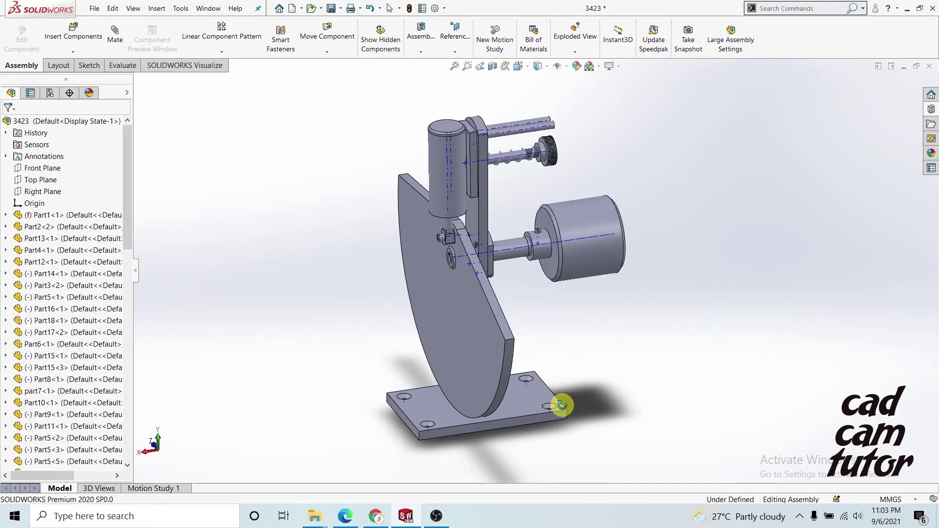
middle_drag(556, 340, 530, 320)
drag(534, 313, 533, 269)
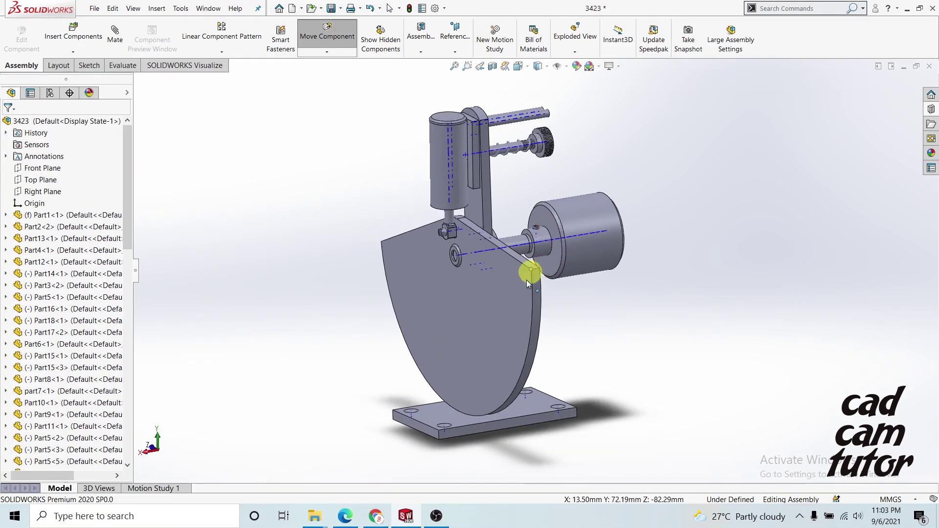
middle_drag(533, 268, 582, 288)
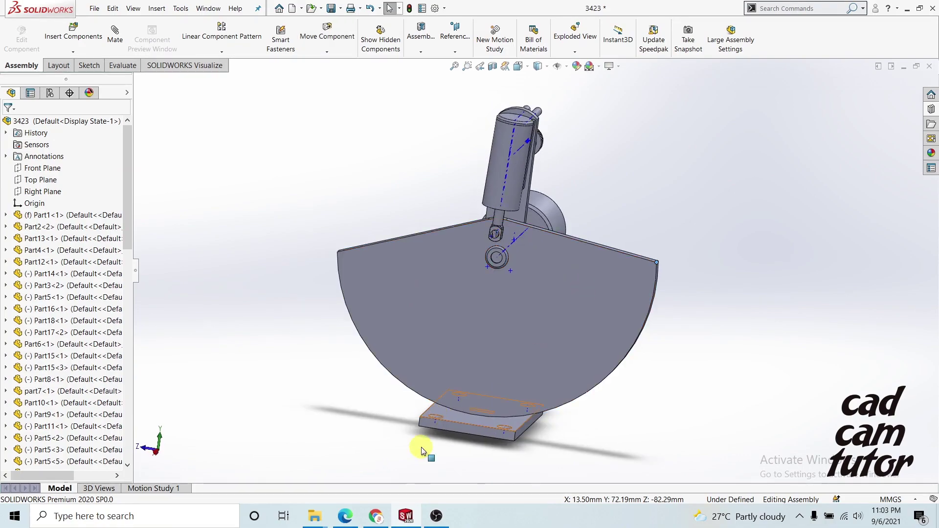